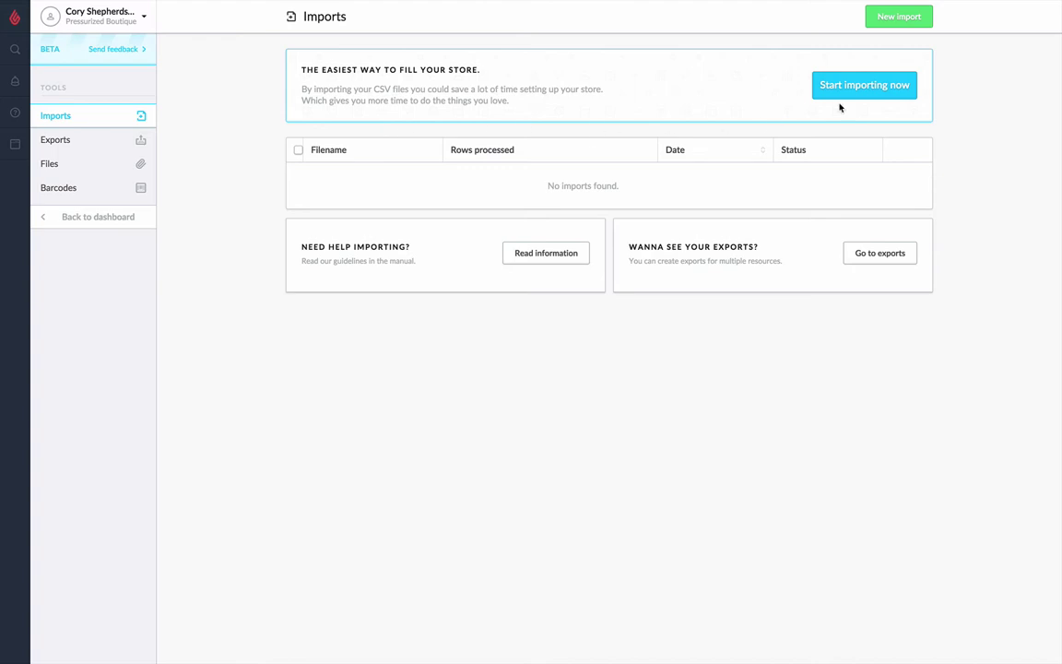
Step: Start a new import and upload eCom Products.csv from the Import folder inside Camel Store
{"action": "left_click", "coordinate": [665, 94]}
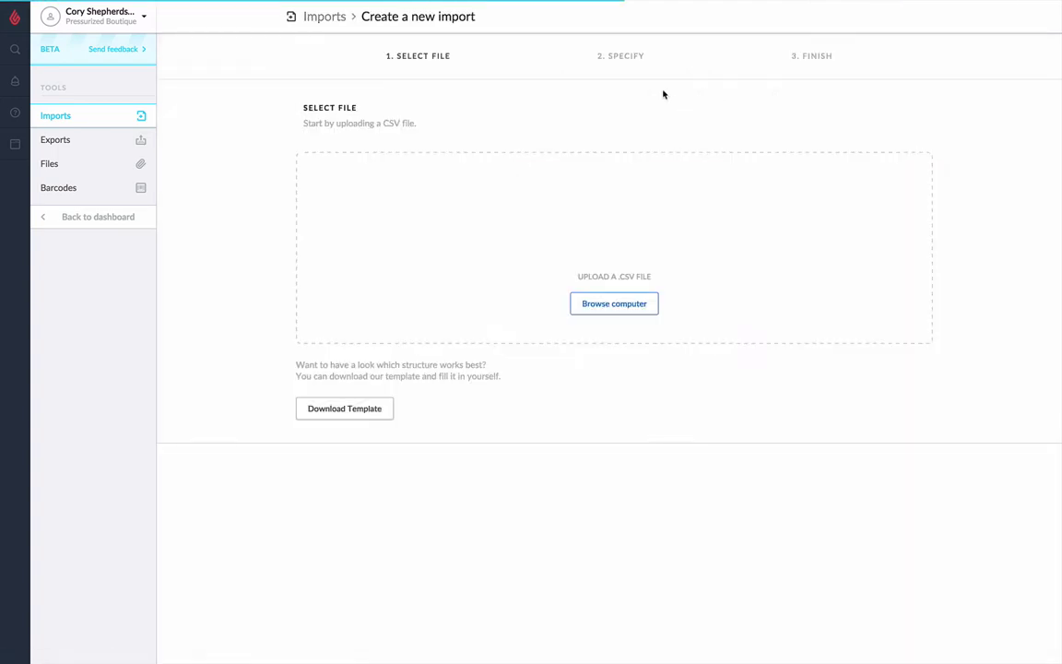
{"action": "left_click", "coordinate": [608, 308]}
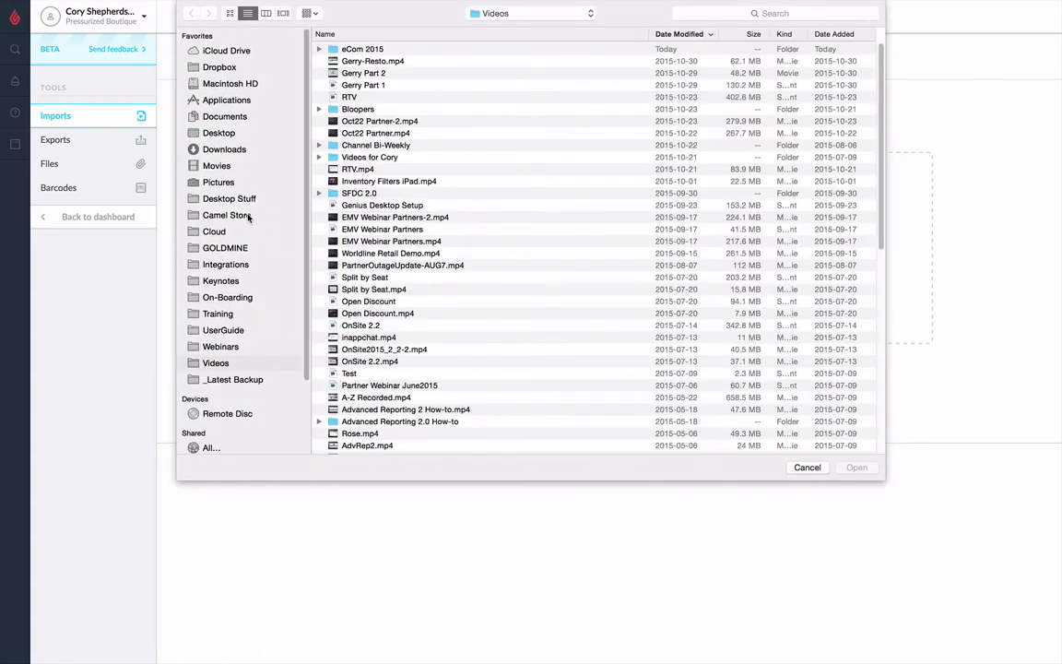
{"action": "left_click", "coordinate": [249, 214]}
{"action": "double_click", "coordinate": [355, 49]}
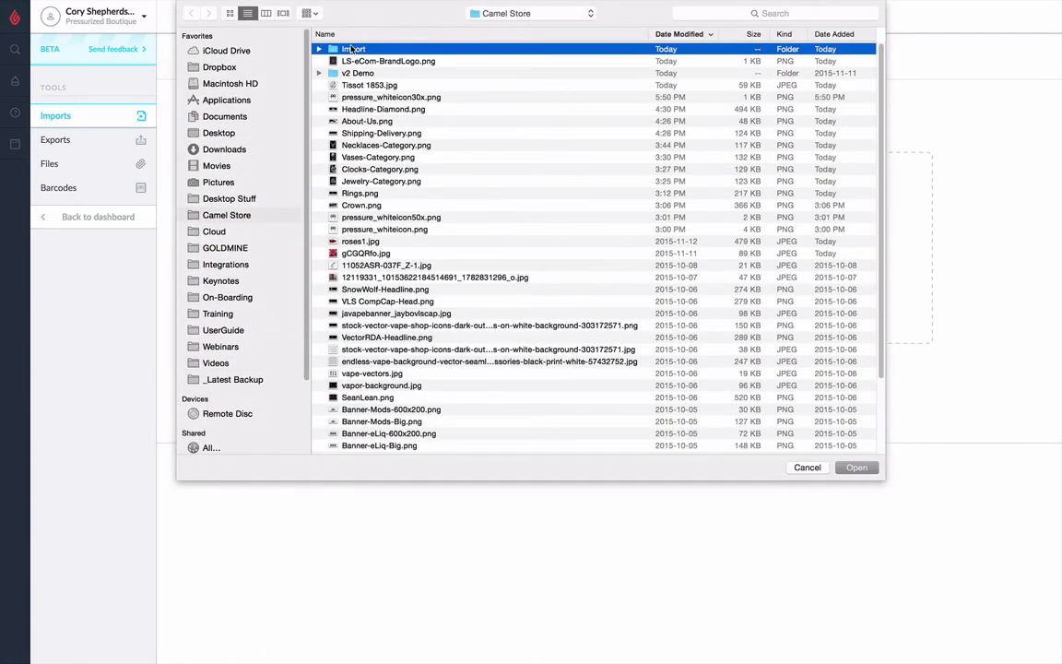
{"action": "double_click", "coordinate": [368, 49]}
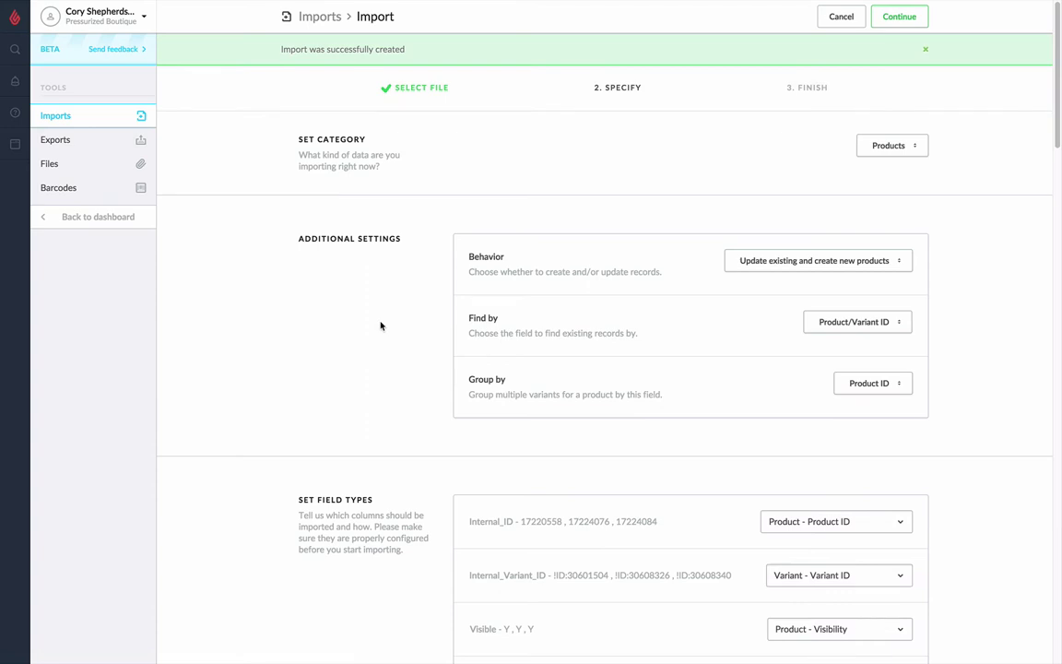
Step: Choose Products as the category of data to import
{"action": "scroll", "coordinate": [381, 326], "scroll_direction": "down", "scroll_amount": 1}
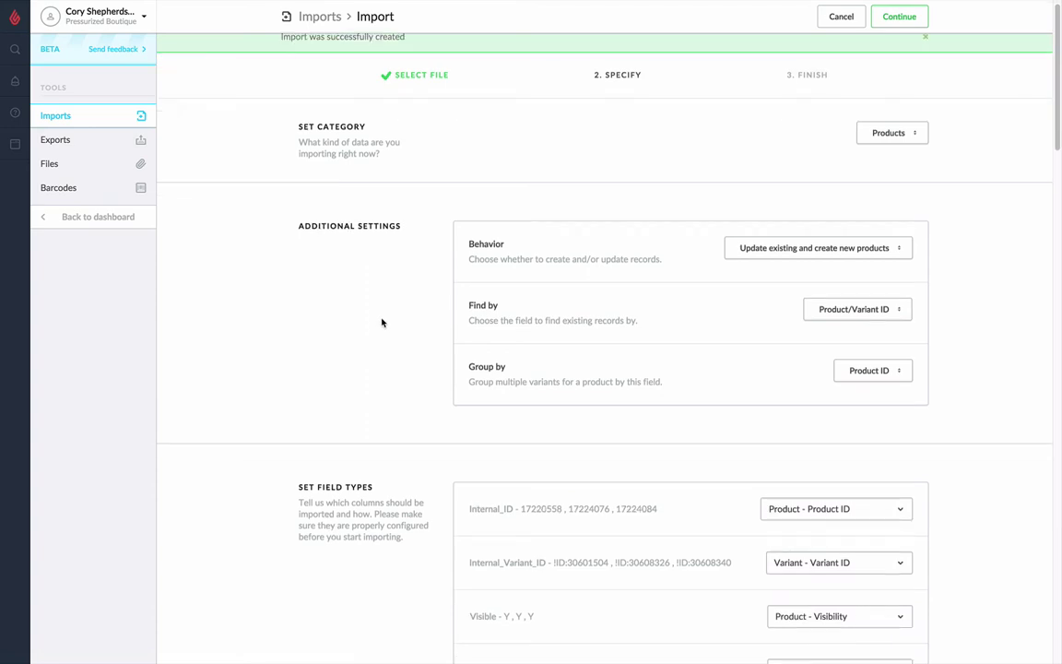
{"action": "left_click", "coordinate": [910, 135]}
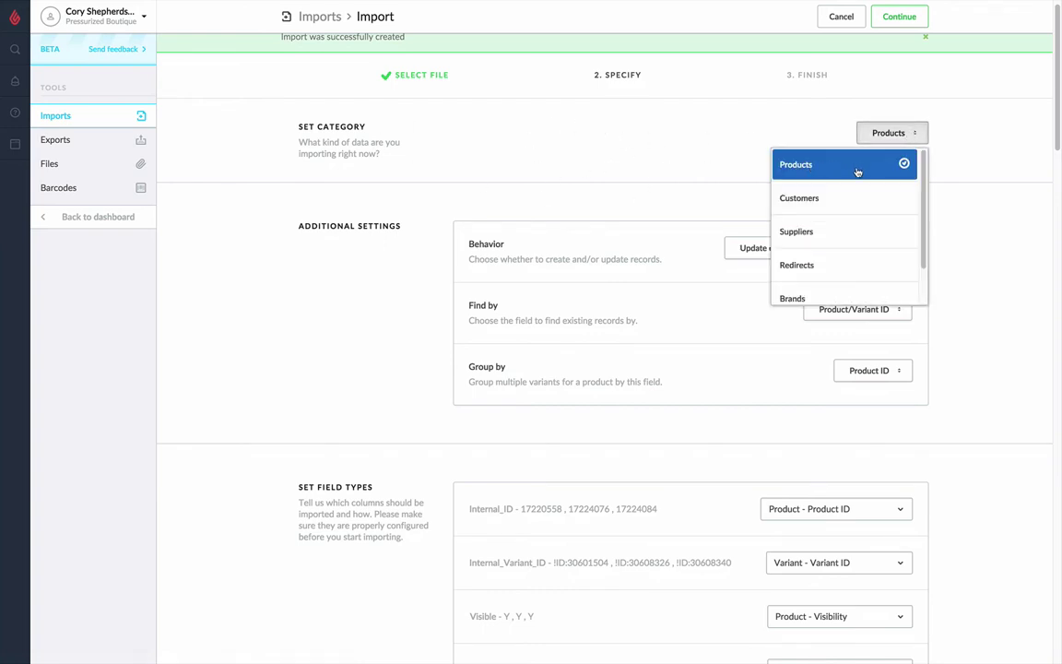
{"action": "scroll", "coordinate": [858, 175], "scroll_direction": "down", "scroll_amount": 2}
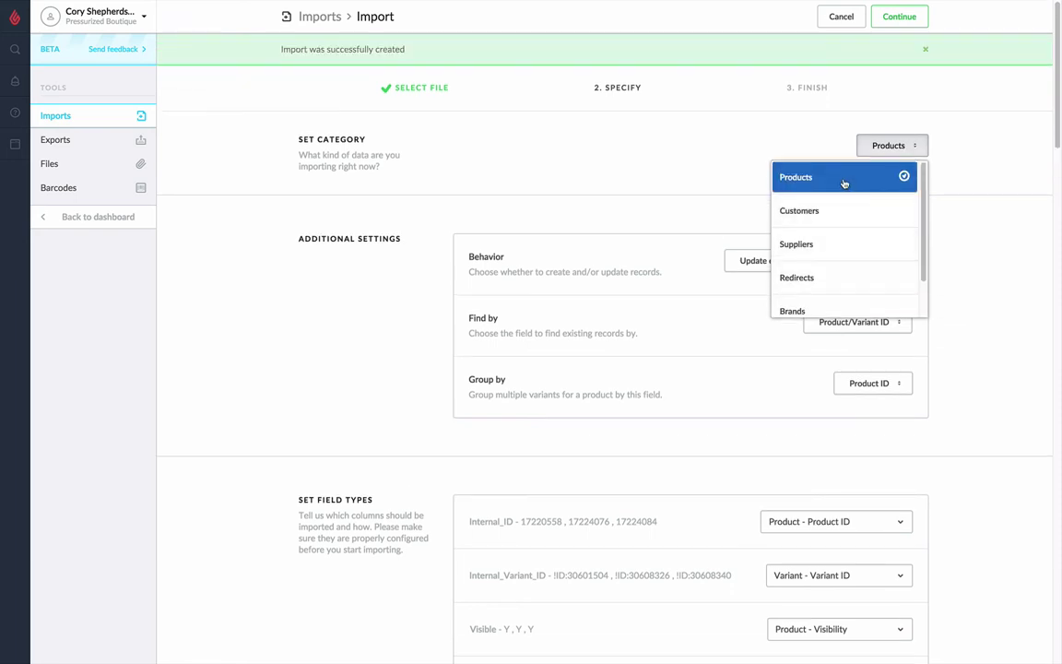
{"action": "left_click", "coordinate": [841, 180]}
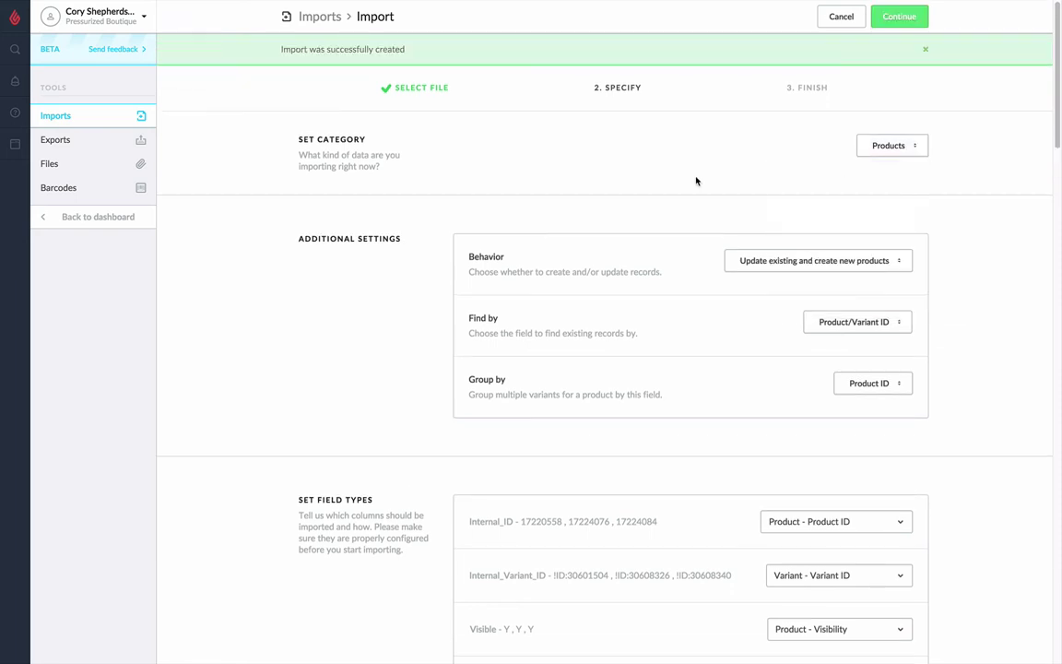
Step: Set the import behavior to Update existing and create new products, and find existing records by Product/Variant ID
{"action": "scroll", "coordinate": [696, 180], "scroll_direction": "down", "scroll_amount": 2}
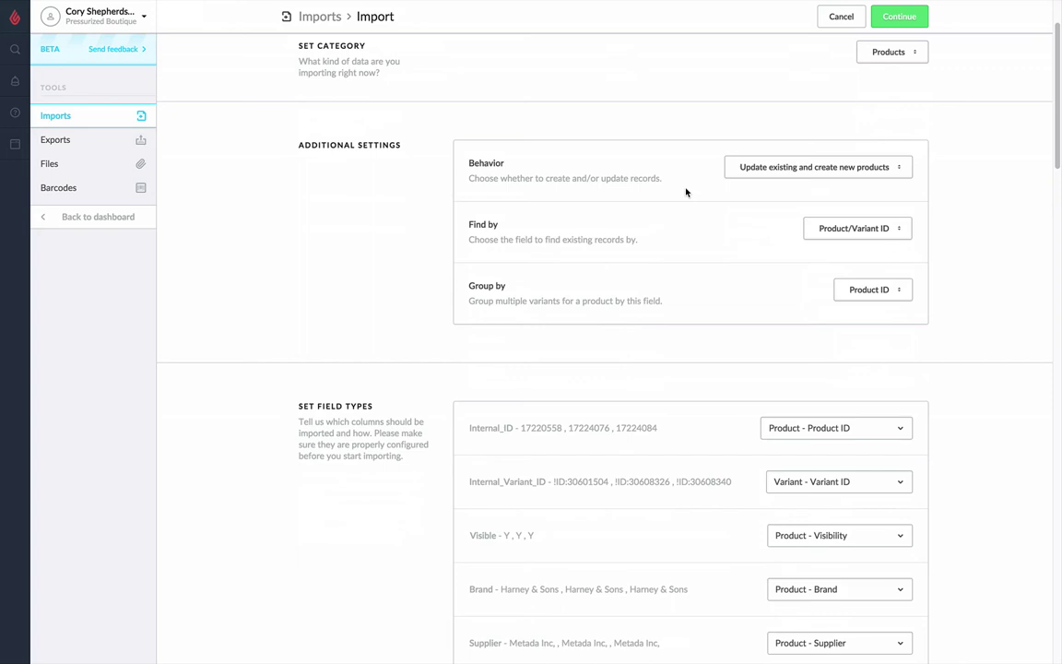
{"action": "left_click", "coordinate": [905, 167]}
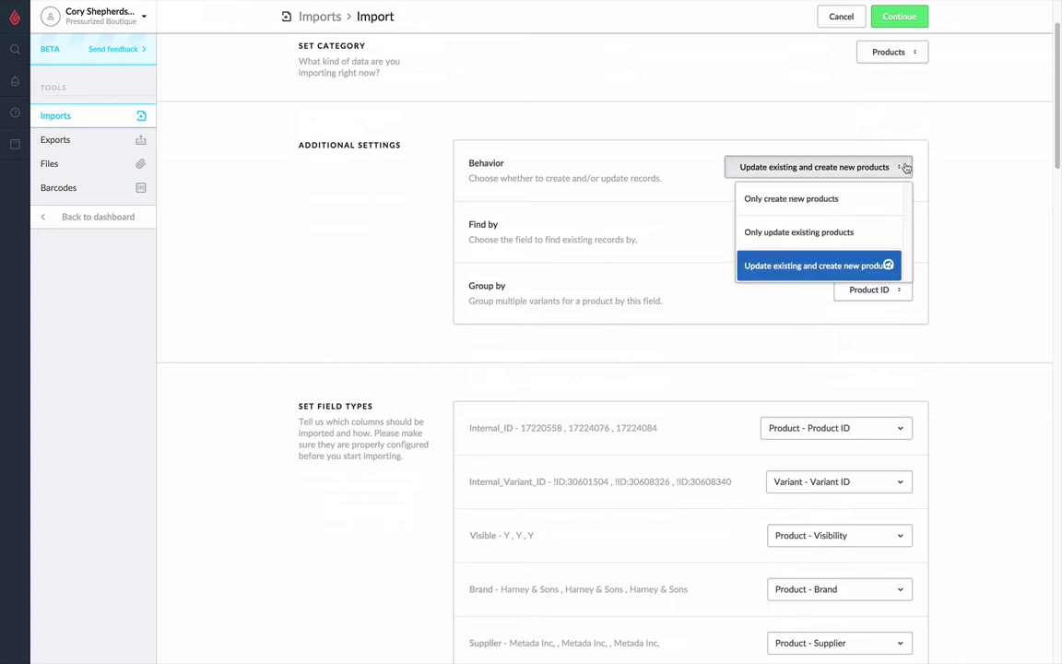
{"action": "left_click", "coordinate": [810, 271]}
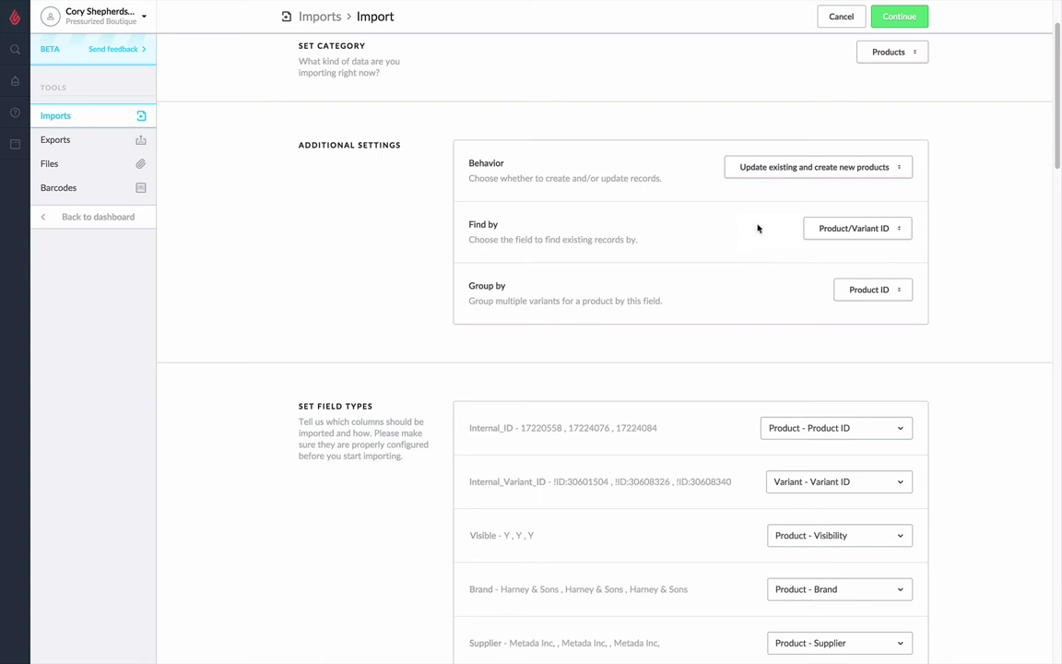
{"action": "left_click", "coordinate": [899, 228]}
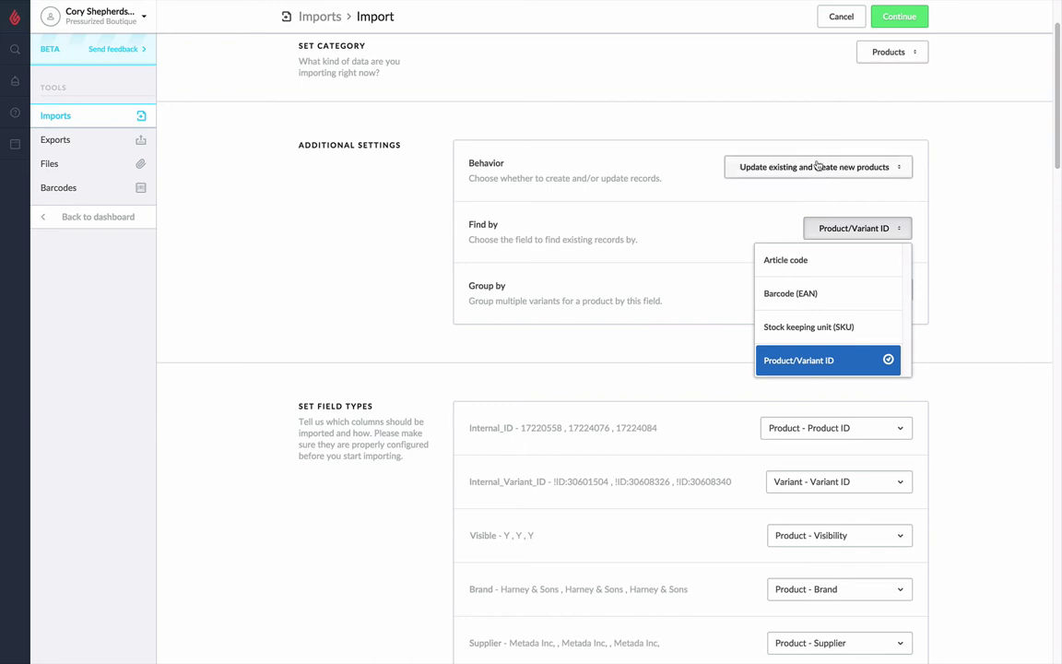
{"action": "scroll", "coordinate": [825, 274], "scroll_direction": "down", "scroll_amount": 1}
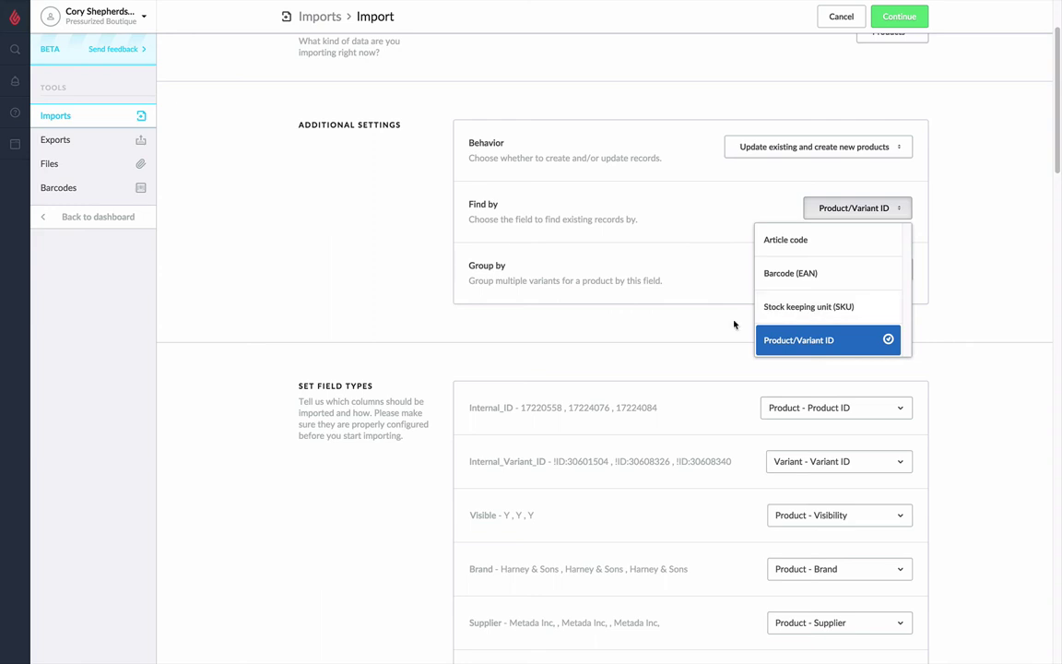
{"action": "left_click", "coordinate": [819, 334]}
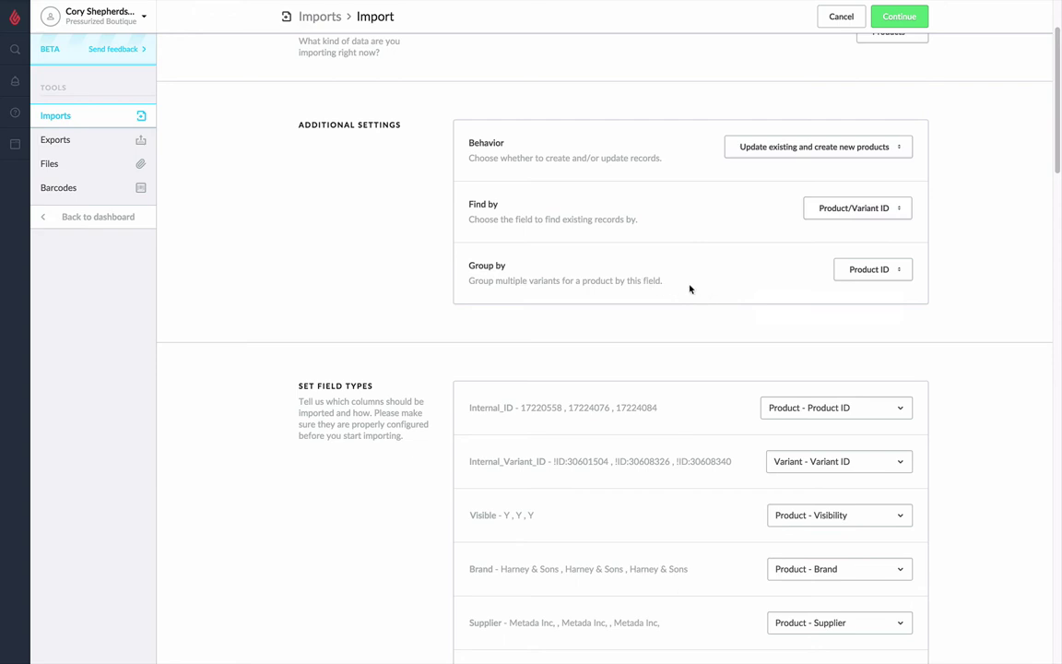
Step: Examine the options for grouping product variants, leaving the selection as it is
{"action": "left_click", "coordinate": [872, 269]}
{"action": "scroll", "coordinate": [869, 351], "scroll_direction": "down", "scroll_amount": 1}
{"action": "scroll", "coordinate": [867, 352], "scroll_direction": "down", "scroll_amount": 4}
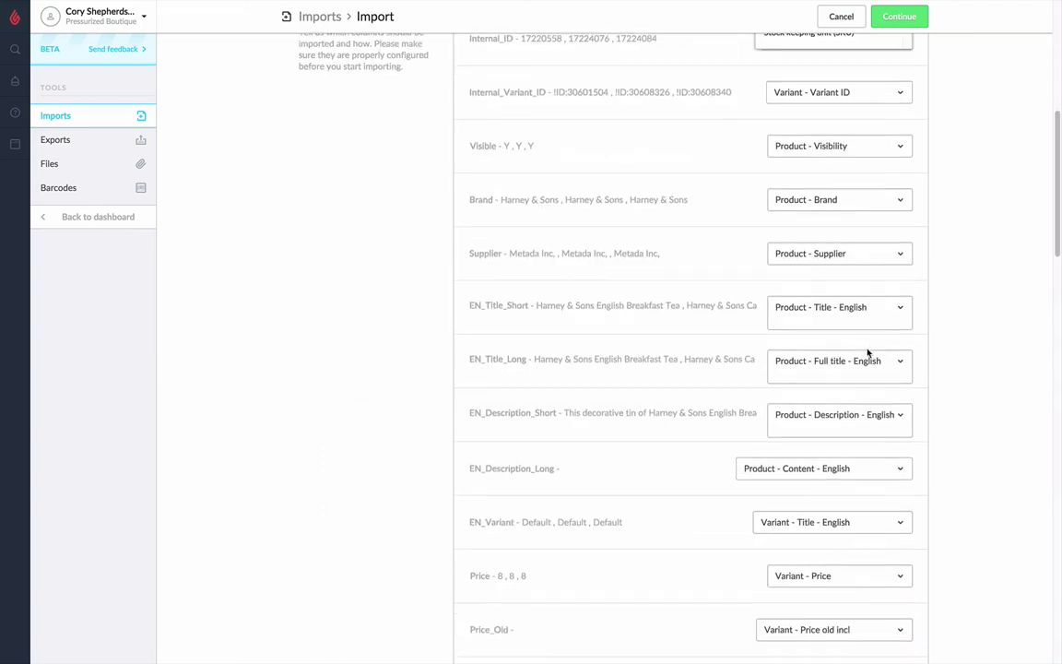
{"action": "scroll", "coordinate": [868, 352], "scroll_direction": "up", "scroll_amount": 5}
{"action": "scroll", "coordinate": [986, 351], "scroll_direction": "down", "scroll_amount": 1}
{"action": "scroll", "coordinate": [982, 350], "scroll_direction": "up", "scroll_amount": 1}
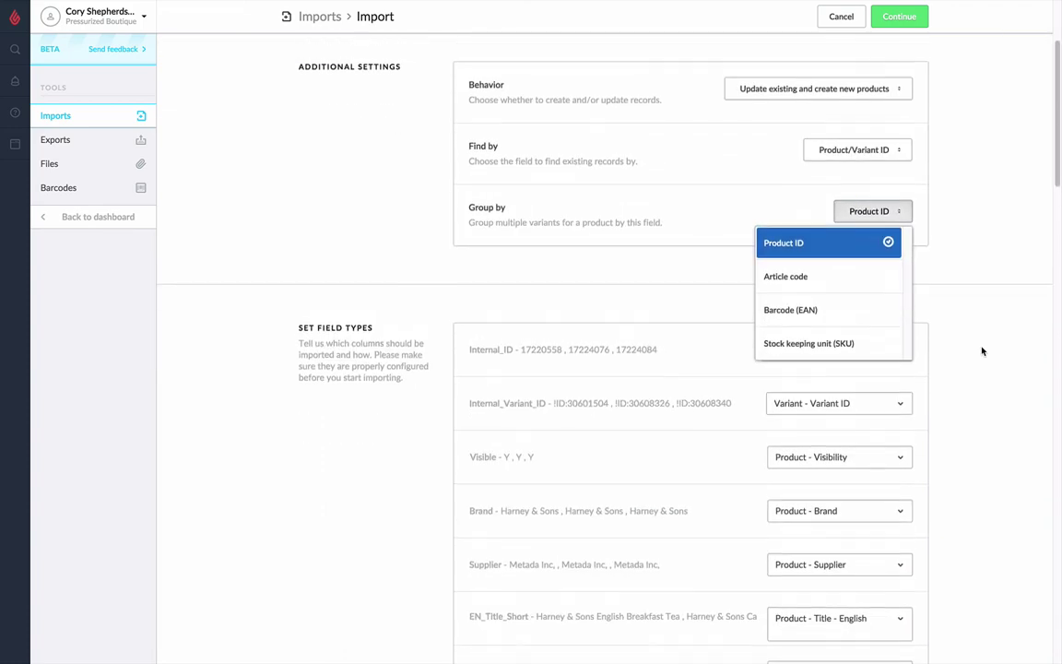
{"action": "left_click", "coordinate": [942, 198]}
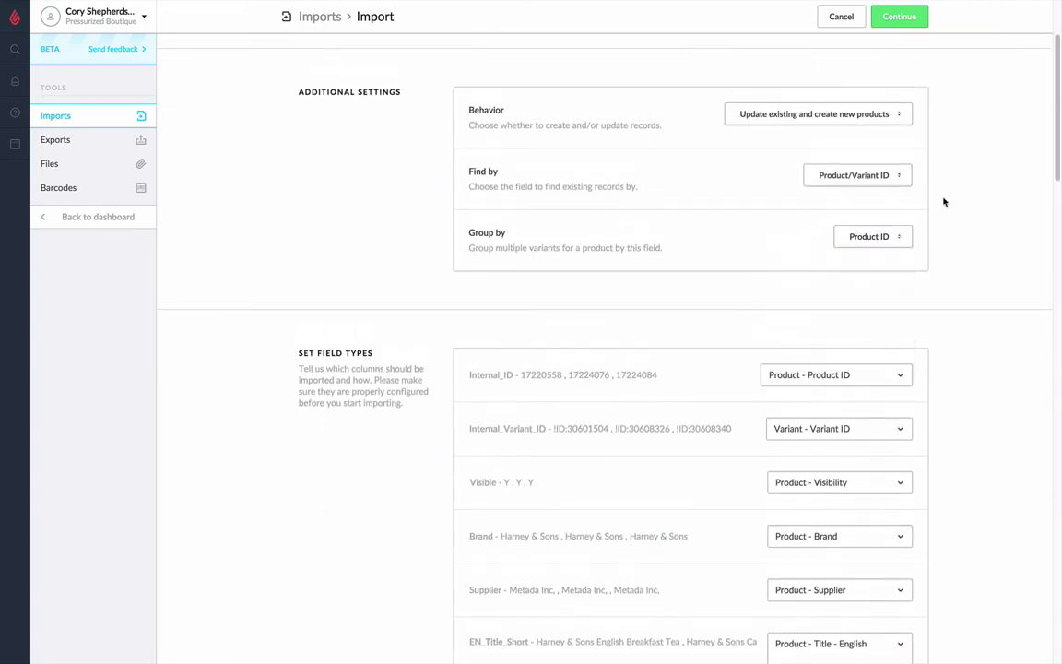
Step: Look through the field types available for the Internal_ID column and map it to Product - Product ID
{"action": "scroll", "coordinate": [280, 223], "scroll_direction": "down", "scroll_amount": 2}
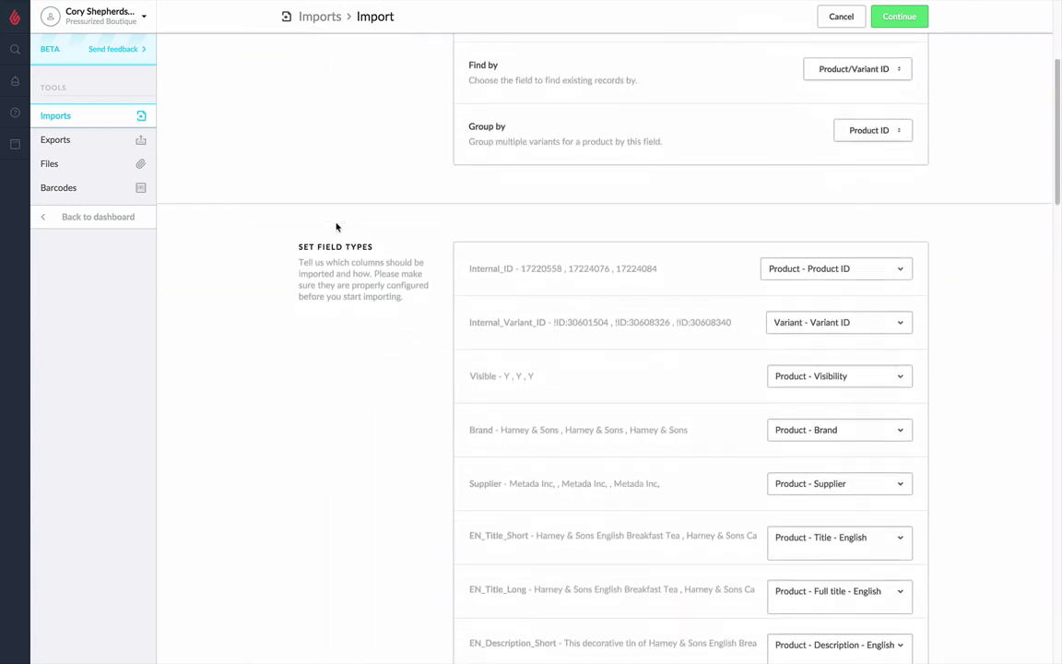
{"action": "scroll", "coordinate": [336, 225], "scroll_direction": "down", "scroll_amount": 2}
{"action": "scroll", "coordinate": [336, 223], "scroll_direction": "down", "scroll_amount": 1}
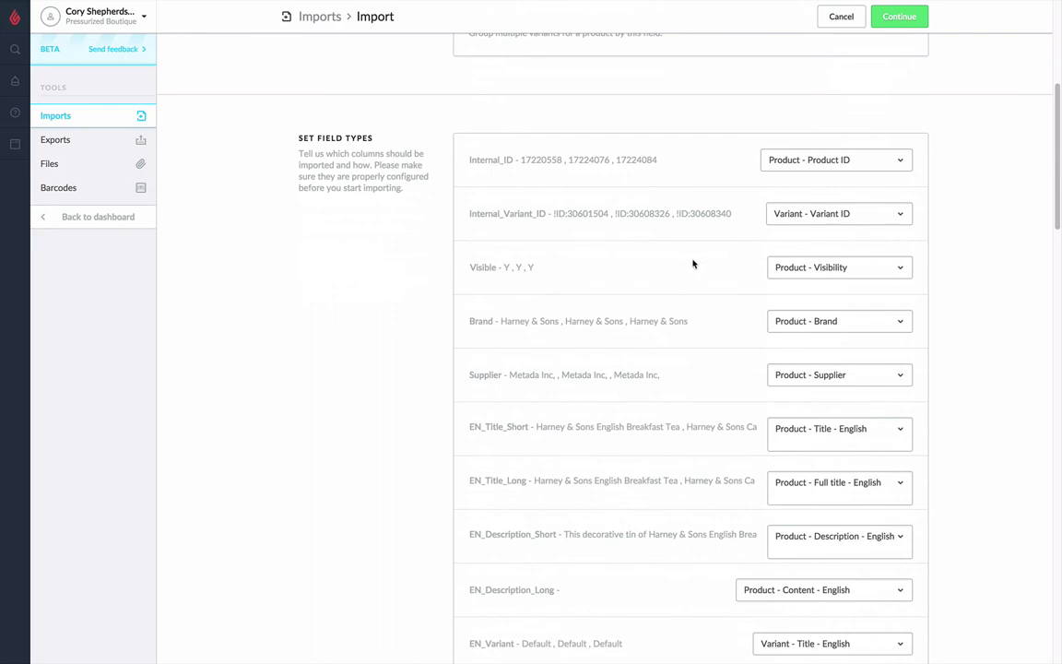
{"action": "left_click", "coordinate": [847, 166]}
{"action": "scroll", "coordinate": [837, 218], "scroll_direction": "down", "scroll_amount": 5}
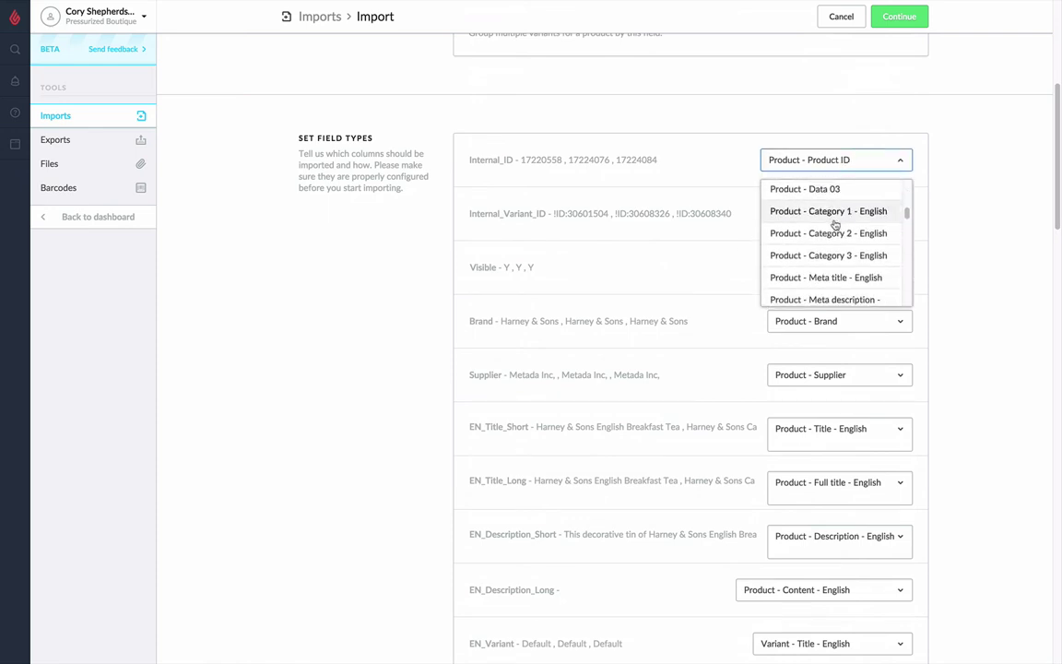
{"action": "scroll", "coordinate": [835, 225], "scroll_direction": "down", "scroll_amount": 10}
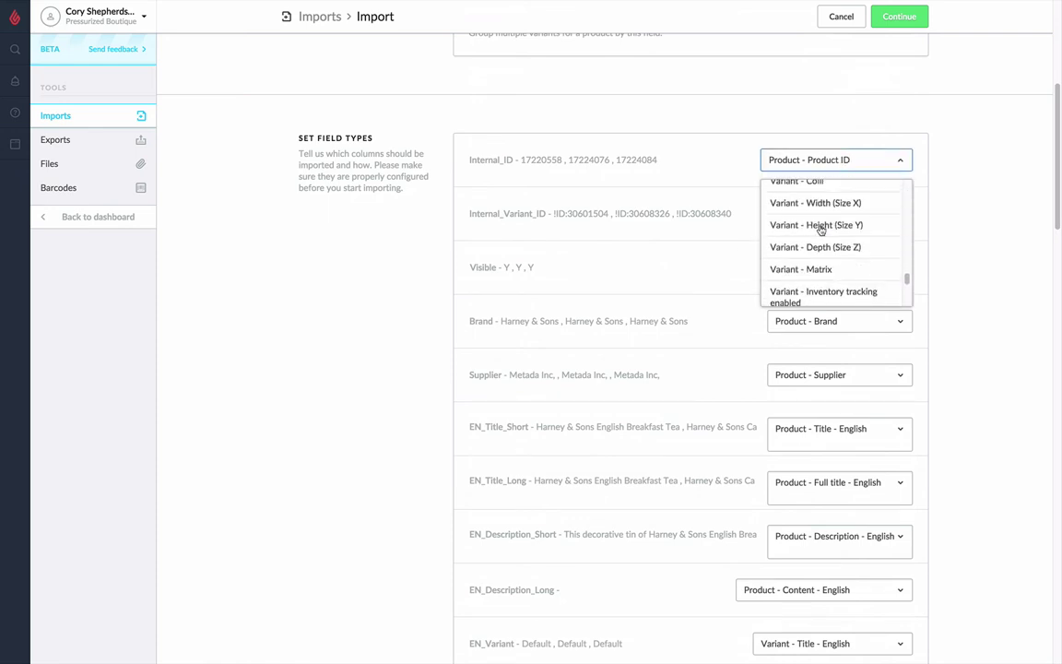
{"action": "scroll", "coordinate": [820, 230], "scroll_direction": "down", "scroll_amount": 2}
{"action": "scroll", "coordinate": [815, 237], "scroll_direction": "up", "scroll_amount": 15}
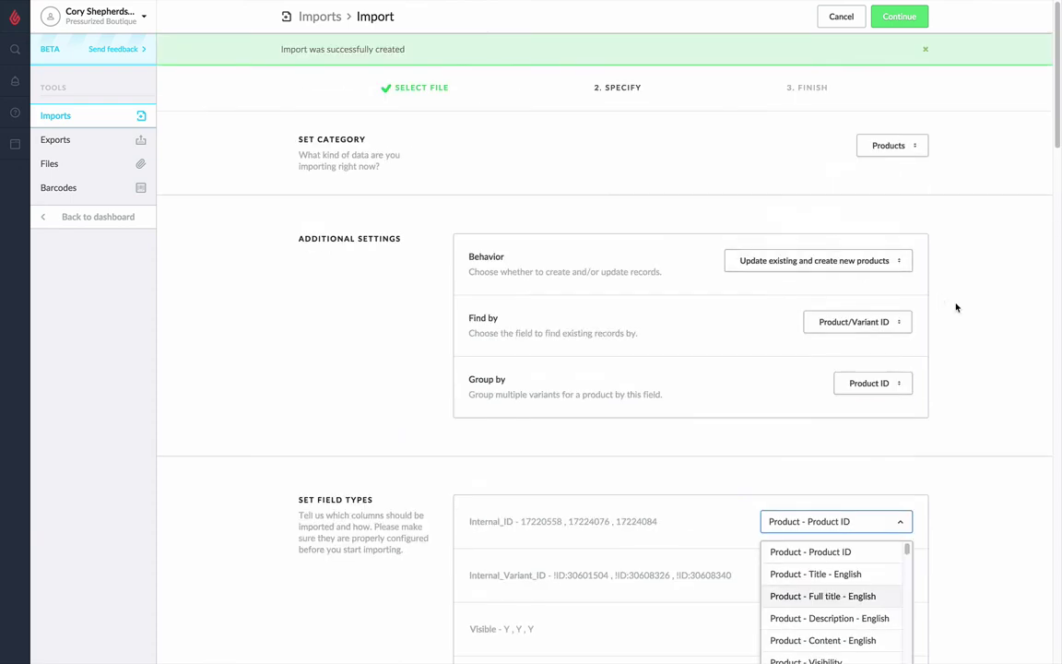
{"action": "scroll", "coordinate": [955, 307], "scroll_direction": "down", "scroll_amount": 5}
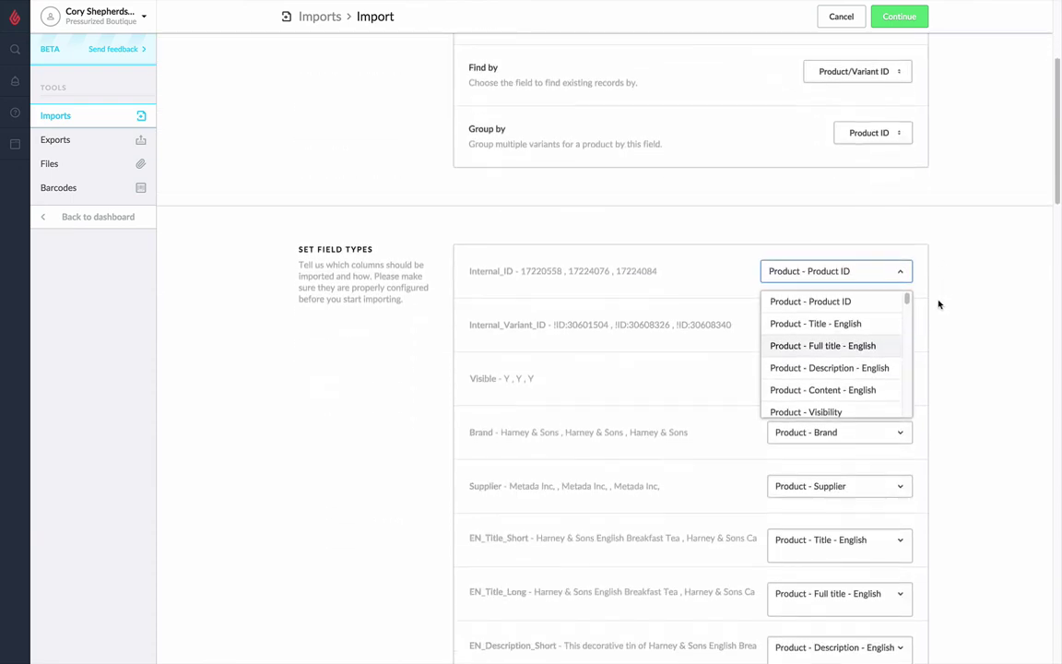
{"action": "left_click", "coordinate": [794, 302]}
Step: Review the field types assigned to the remaining CSV columns, through to Tags
{"action": "scroll", "coordinate": [948, 296], "scroll_direction": "down", "scroll_amount": 3}
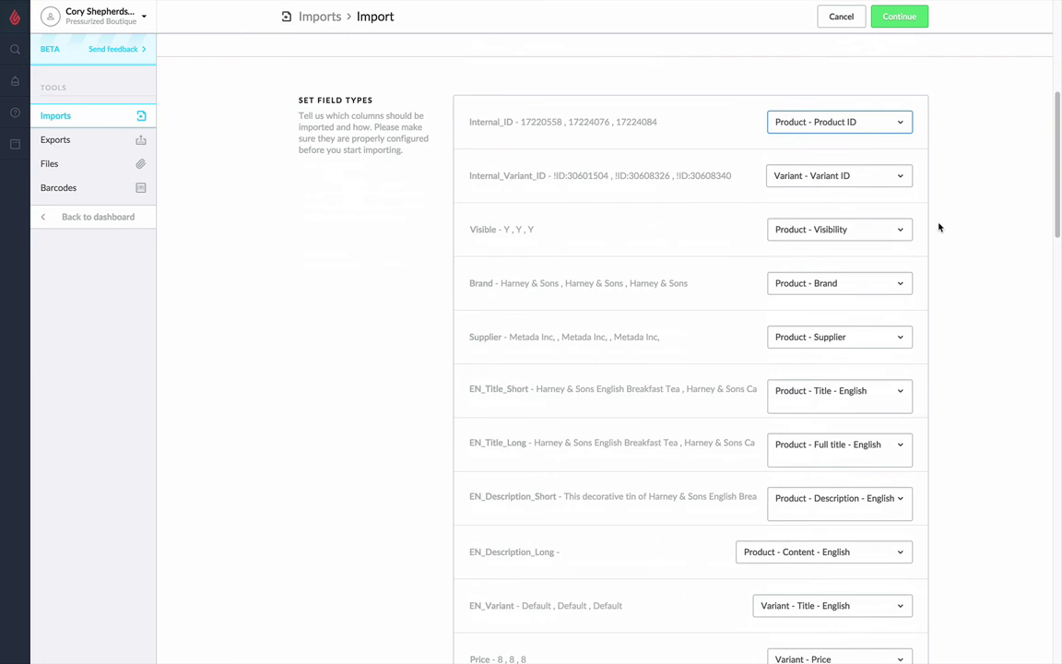
{"action": "scroll", "coordinate": [936, 227], "scroll_direction": "down", "scroll_amount": 6}
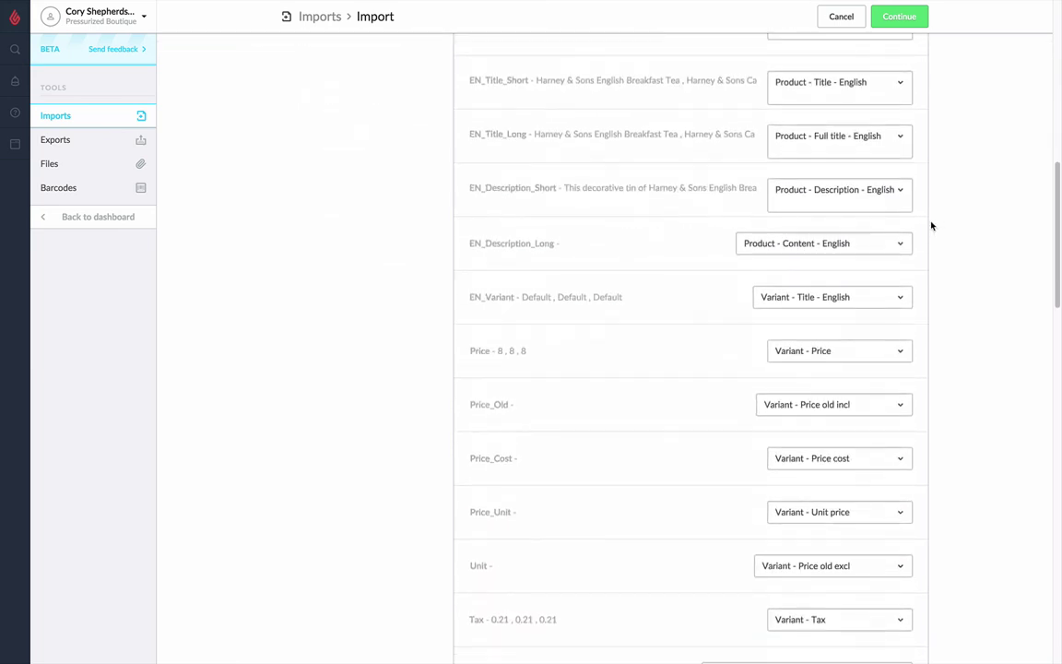
{"action": "scroll", "coordinate": [929, 228], "scroll_direction": "down", "scroll_amount": 1}
{"action": "scroll", "coordinate": [928, 230], "scroll_direction": "down", "scroll_amount": 3}
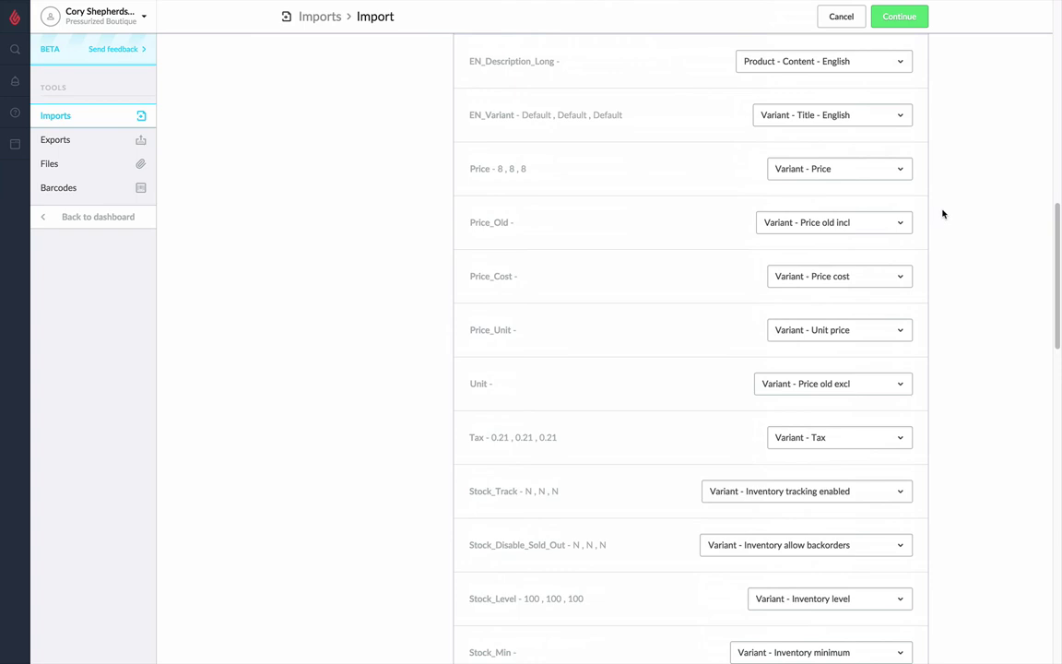
{"action": "scroll", "coordinate": [941, 212], "scroll_direction": "down", "scroll_amount": 1}
{"action": "scroll", "coordinate": [935, 213], "scroll_direction": "down", "scroll_amount": 2}
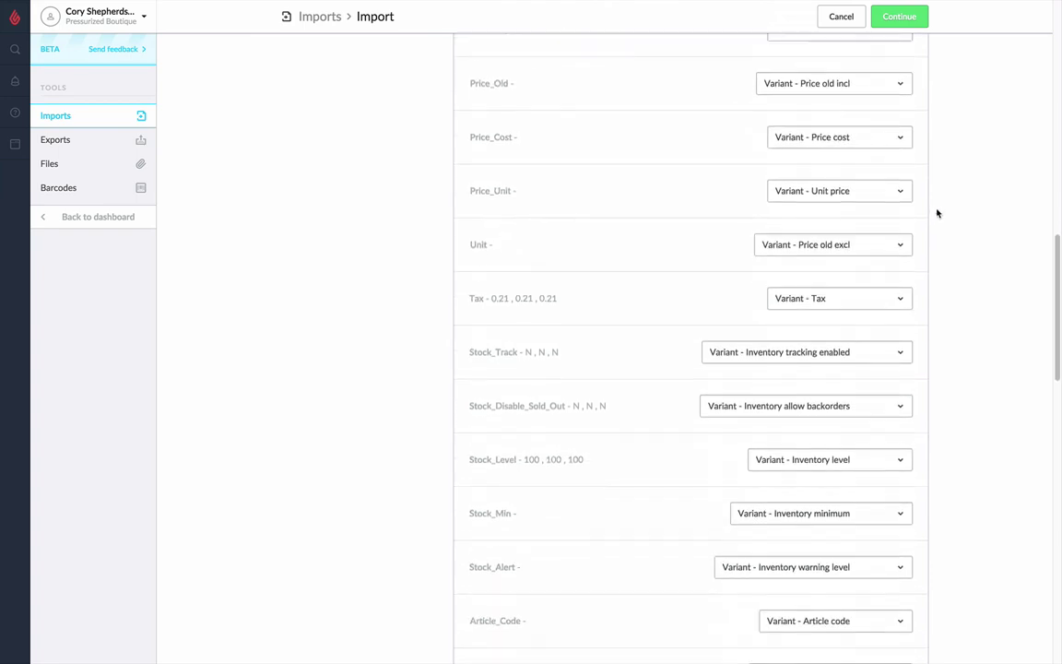
{"action": "scroll", "coordinate": [935, 214], "scroll_direction": "down", "scroll_amount": 12}
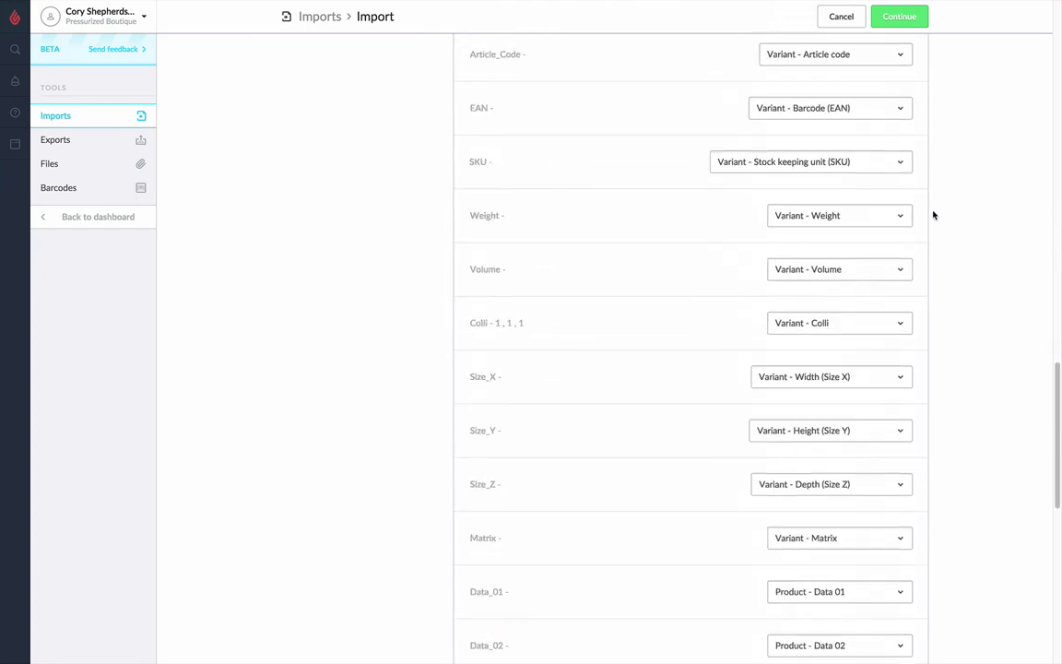
{"action": "scroll", "coordinate": [931, 213], "scroll_direction": "down", "scroll_amount": 15}
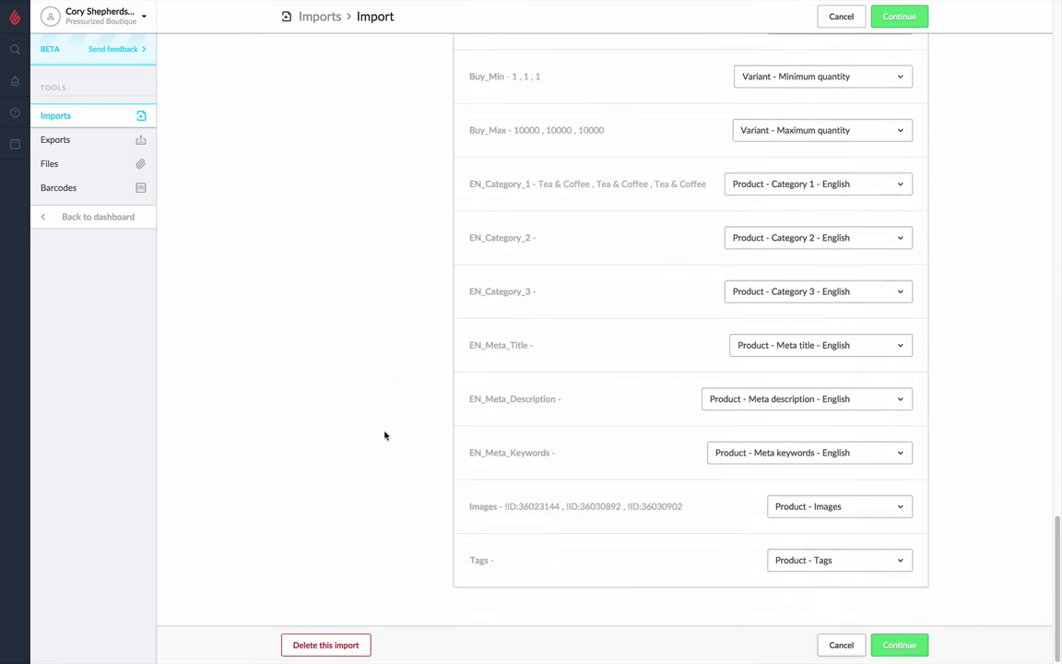
Step: Accept the import settings and field mappings, and start the import
{"action": "left_click", "coordinate": [921, 644]}
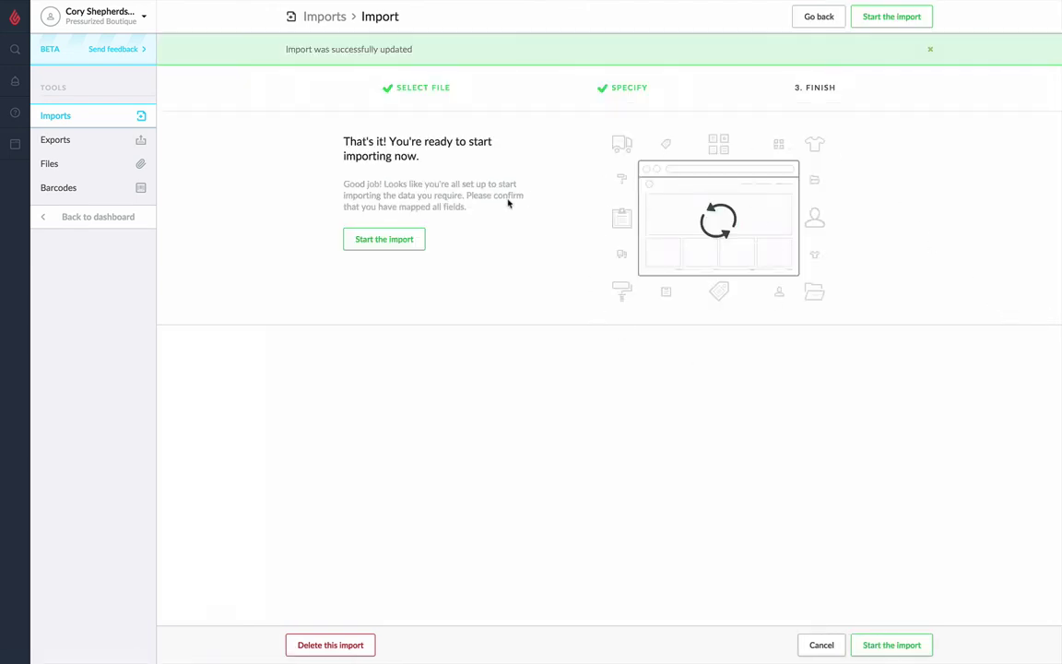
{"action": "left_click", "coordinate": [376, 242]}
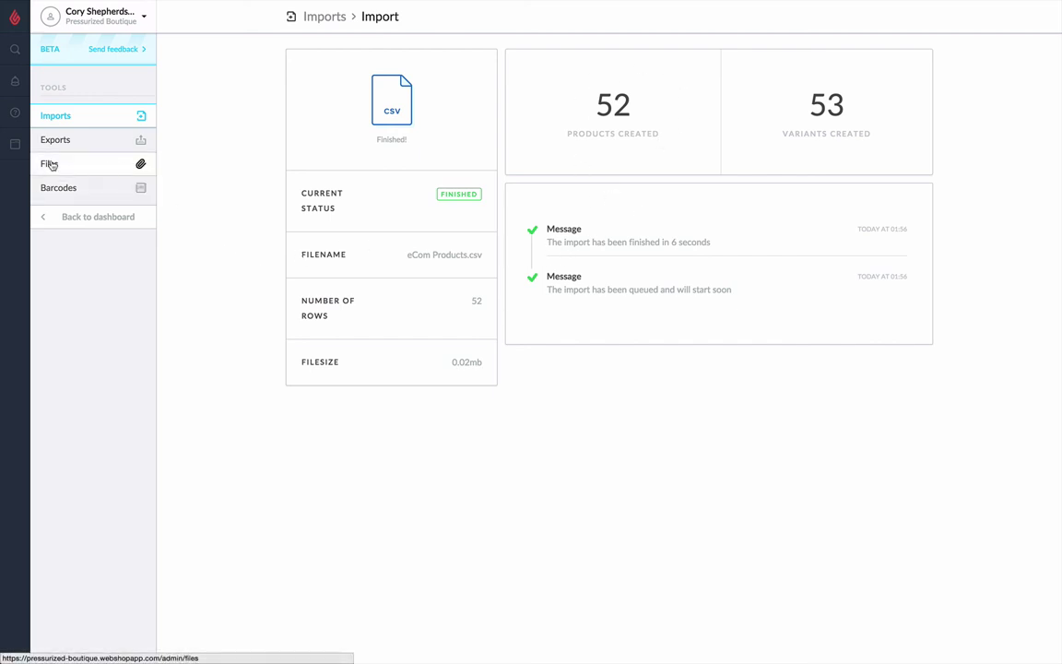
Step: Return to the dashboard, open the store's product list and look through the imported products
{"action": "left_click", "coordinate": [76, 217]}
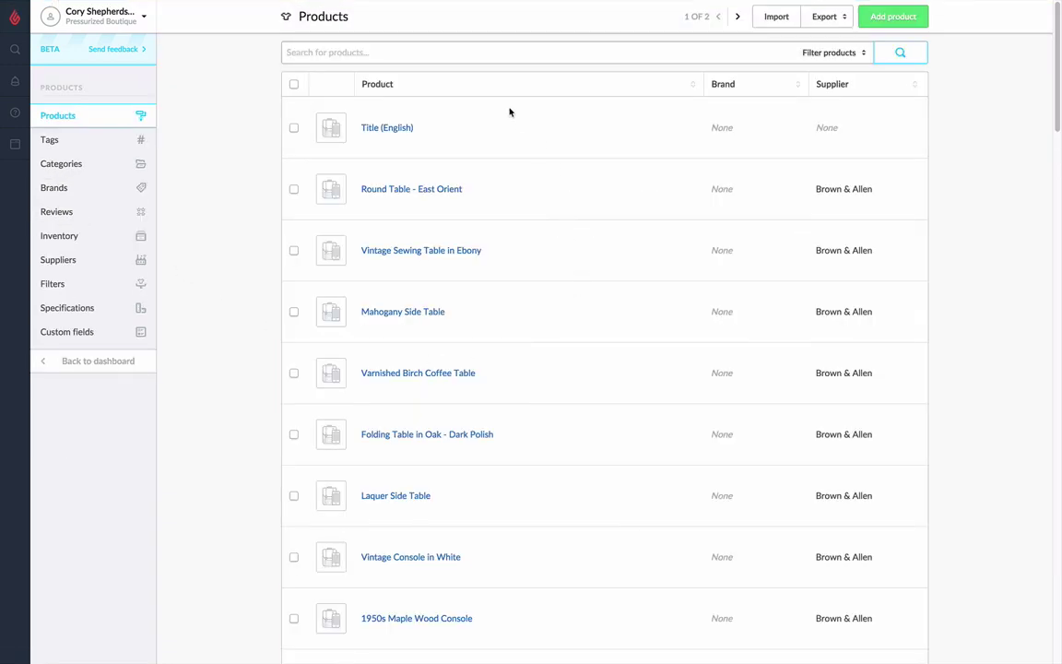
{"action": "scroll", "coordinate": [509, 111], "scroll_direction": "down", "scroll_amount": 6}
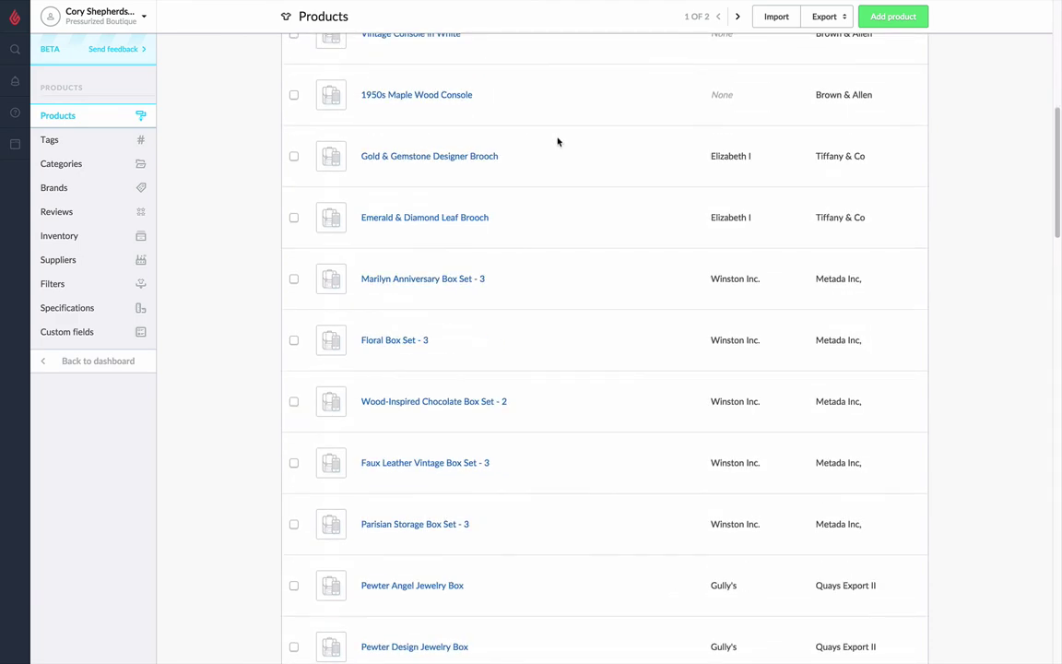
{"action": "scroll", "coordinate": [558, 141], "scroll_direction": "down", "scroll_amount": 10}
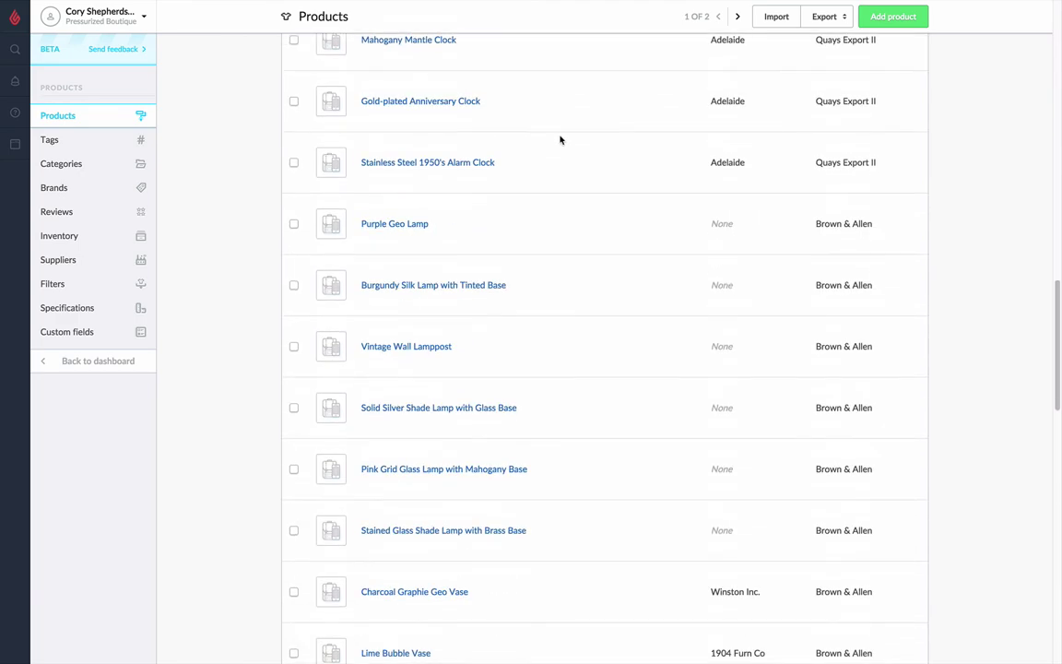
{"action": "scroll", "coordinate": [562, 140], "scroll_direction": "down", "scroll_amount": 11}
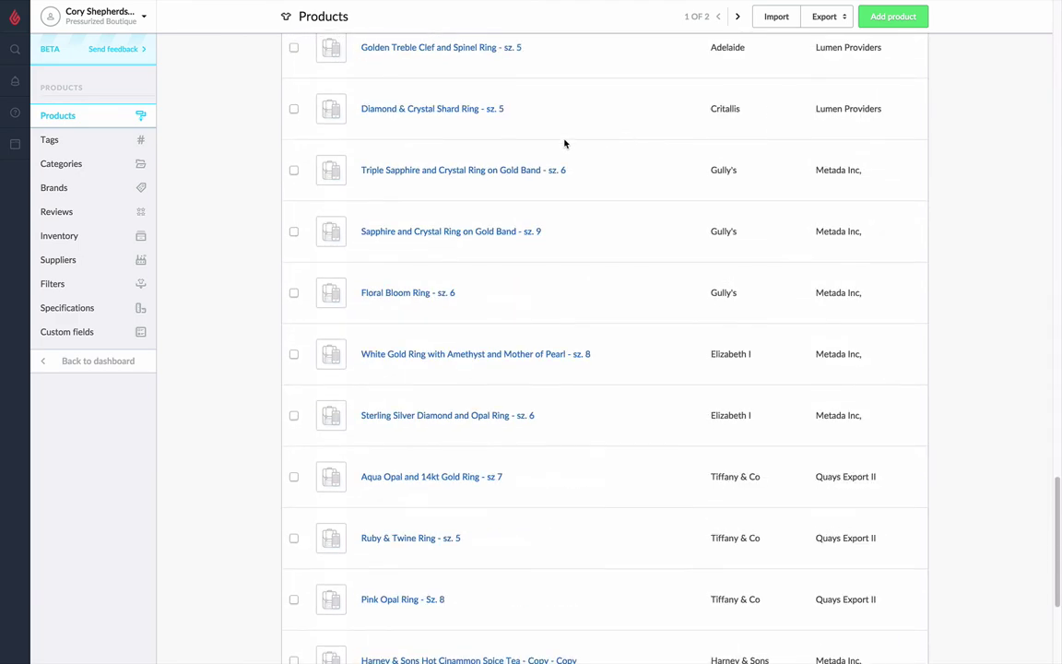
{"action": "scroll", "coordinate": [565, 143], "scroll_direction": "down", "scroll_amount": 3}
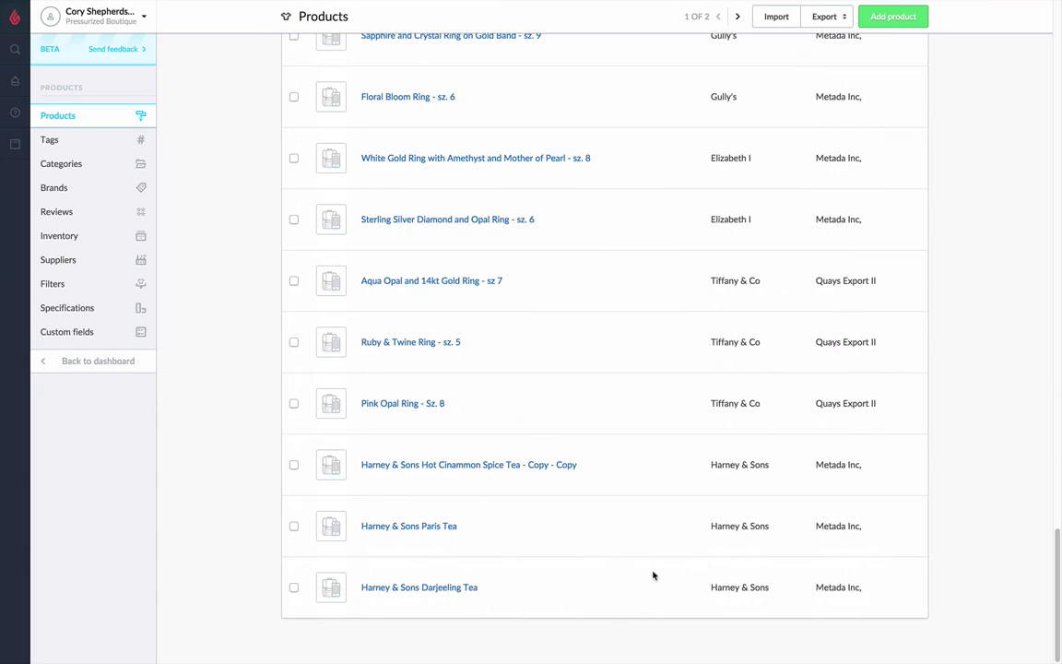